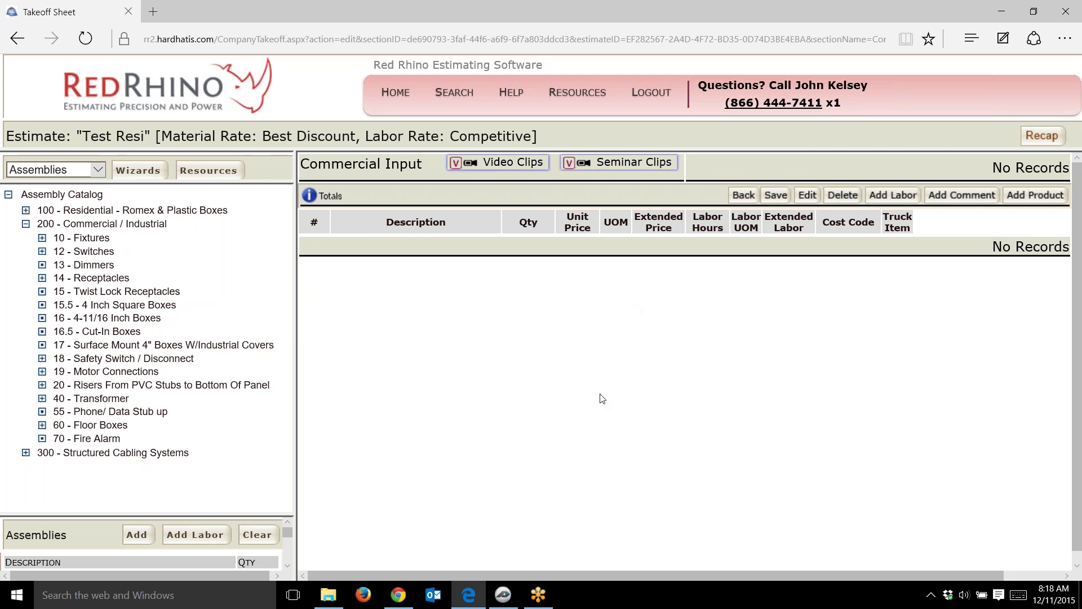
# - Switch to the PlanSwift Commercial Office Example Estimate drawing with its counted fixtures, outlets and data stubs
pyautogui.click(503, 594)
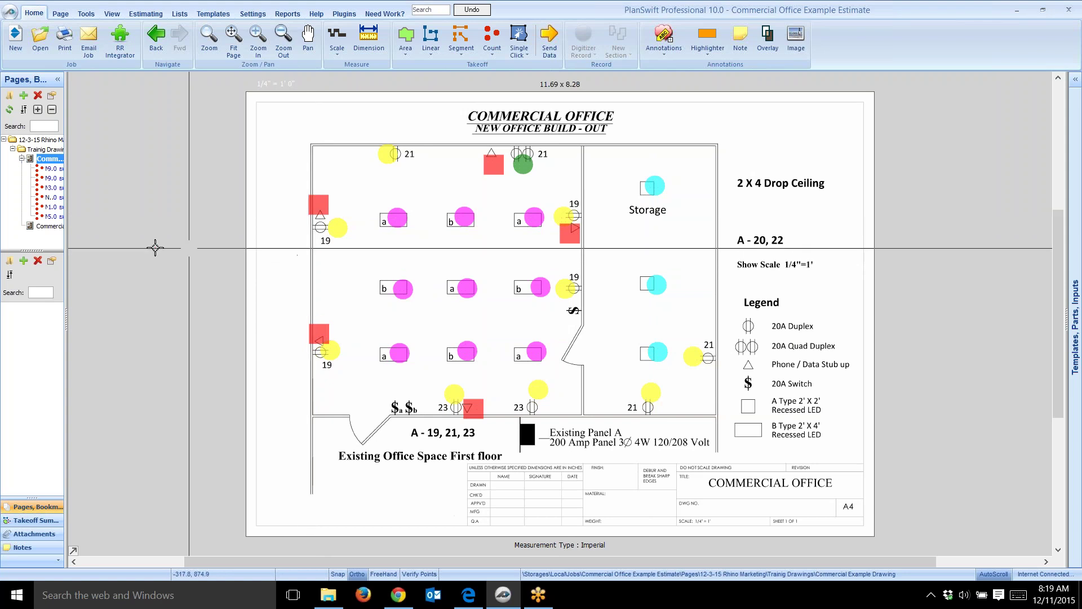
# - Load the Commercial Take Off page to view the Master Take-Off material quantities
pyautogui.click(48, 226)
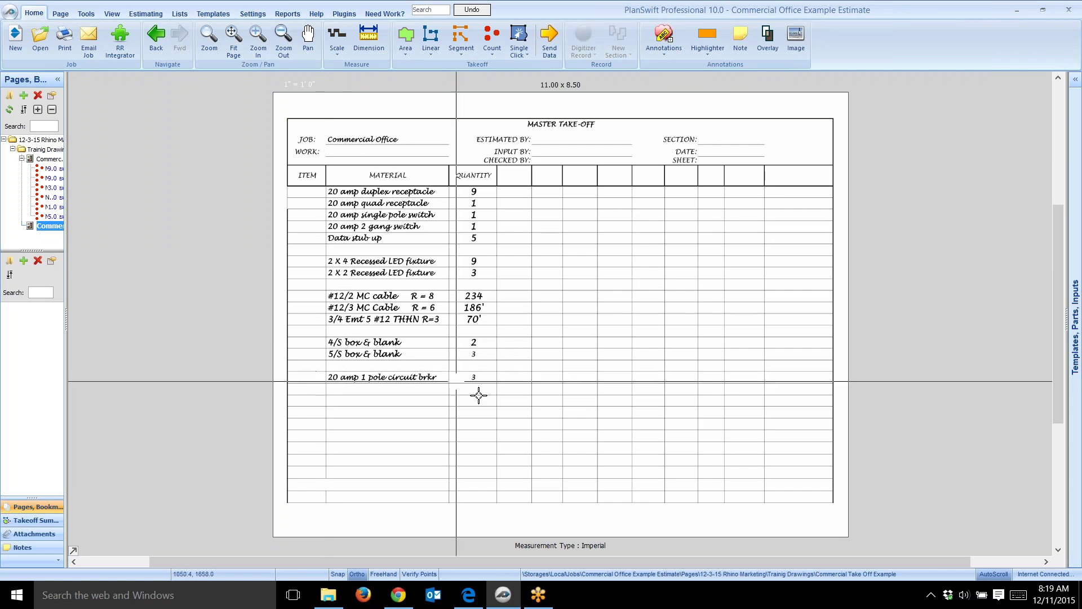
# - Bring the Red Rhino Takeoff Sheet for the Test Resi estimate back to the front
pyautogui.click(450, 580)
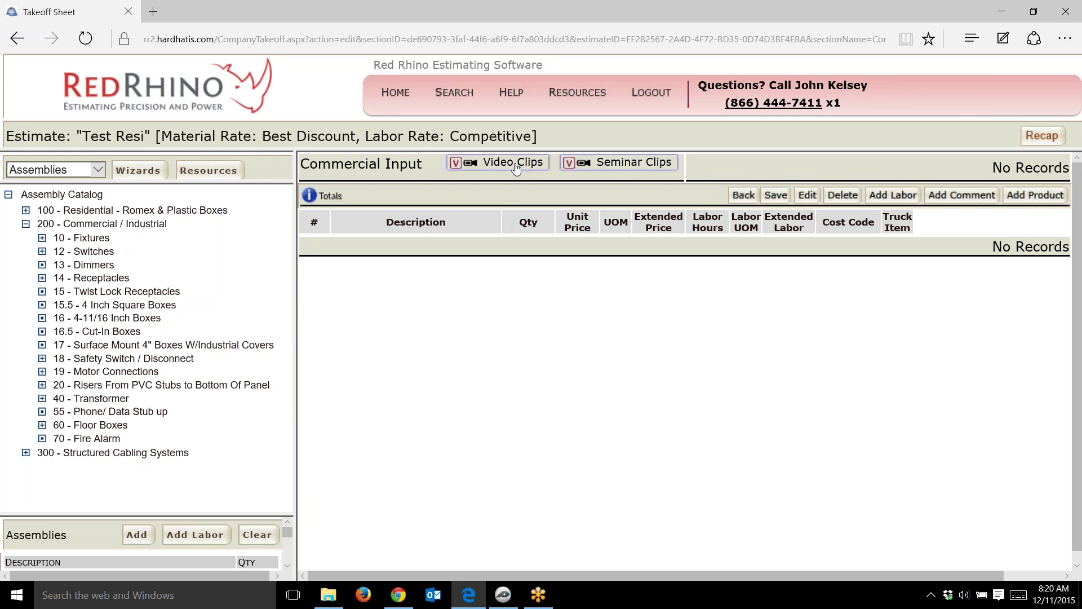
# - Expand 14 - Receptacles and enlarge the Assemblies panel to show the receptacle list
pyautogui.click(43, 279)
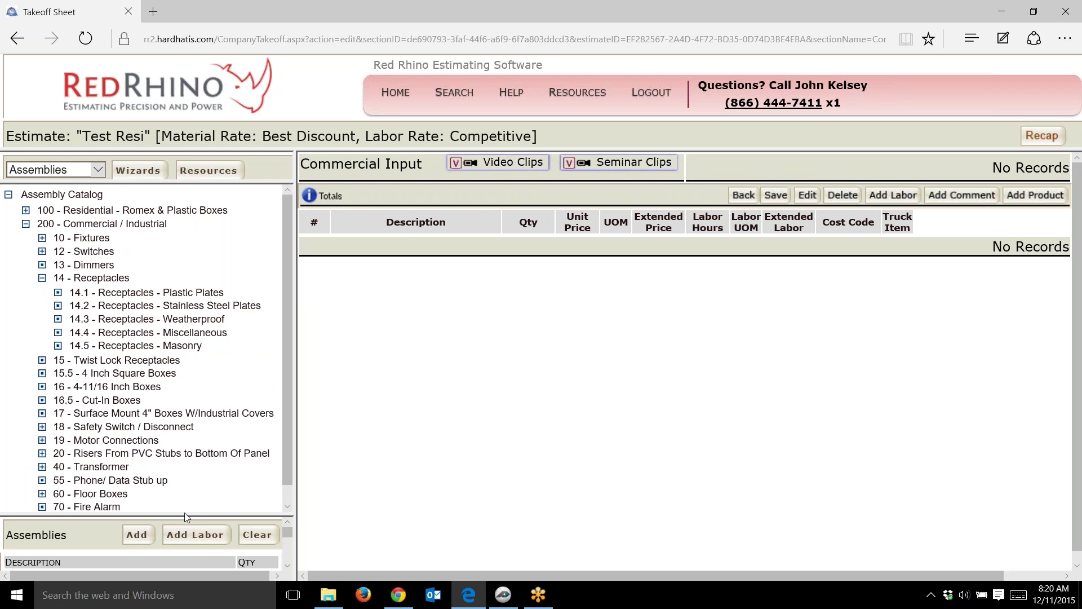
pyautogui.moveTo(184, 512); pyautogui.dragTo(152, 361)
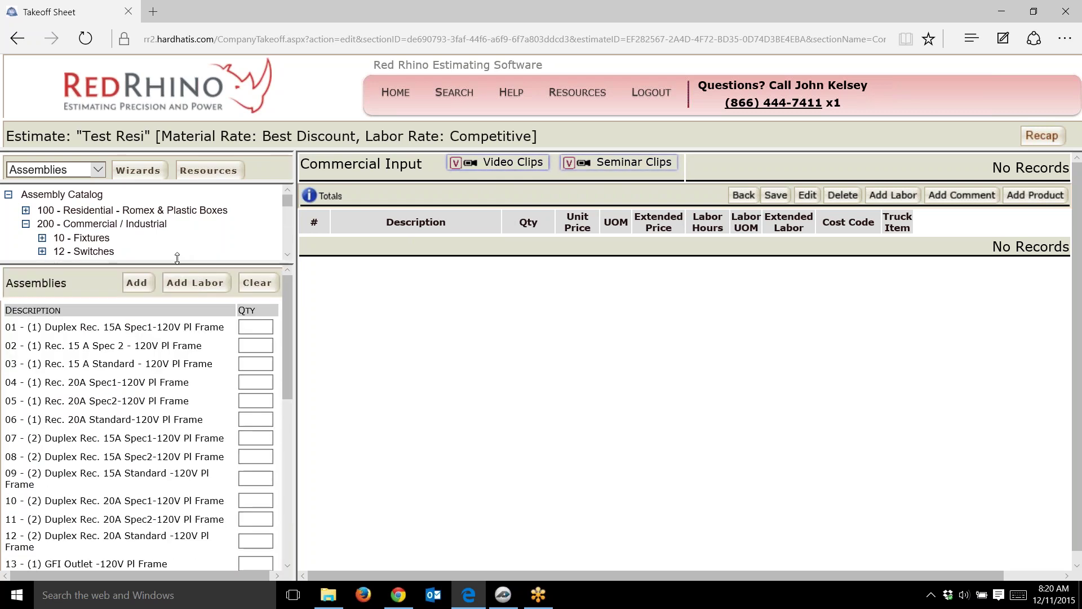
pyautogui.moveTo(177, 258); pyautogui.dragTo(177, 218)
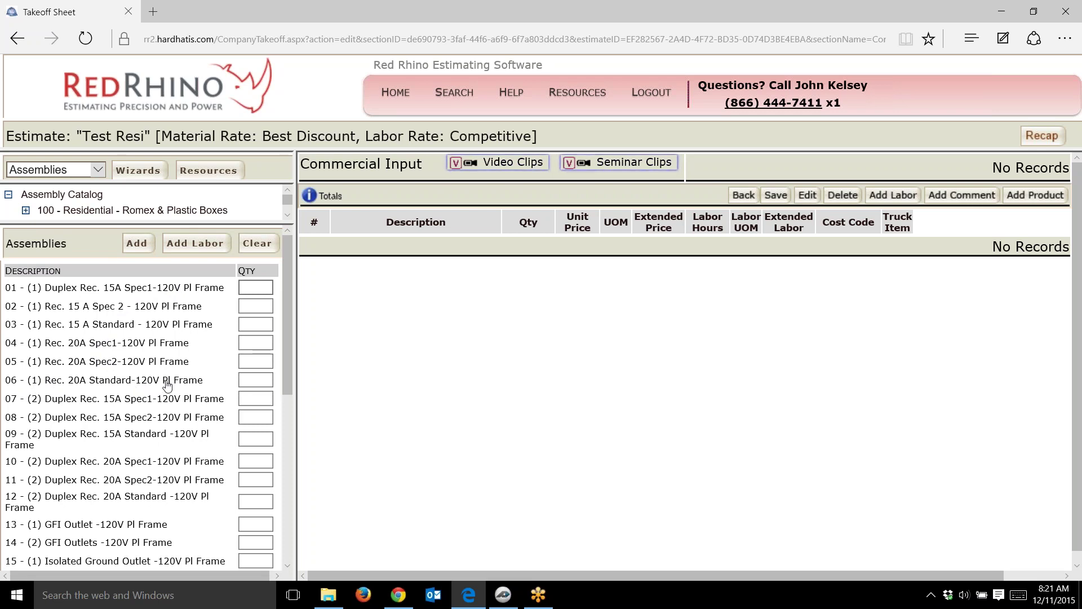
# - Add quantity 9 of assembly 06 - (1) Rec. 20A Standard-120V Pl Frame and save the takeoff
pyautogui.click(246, 378)
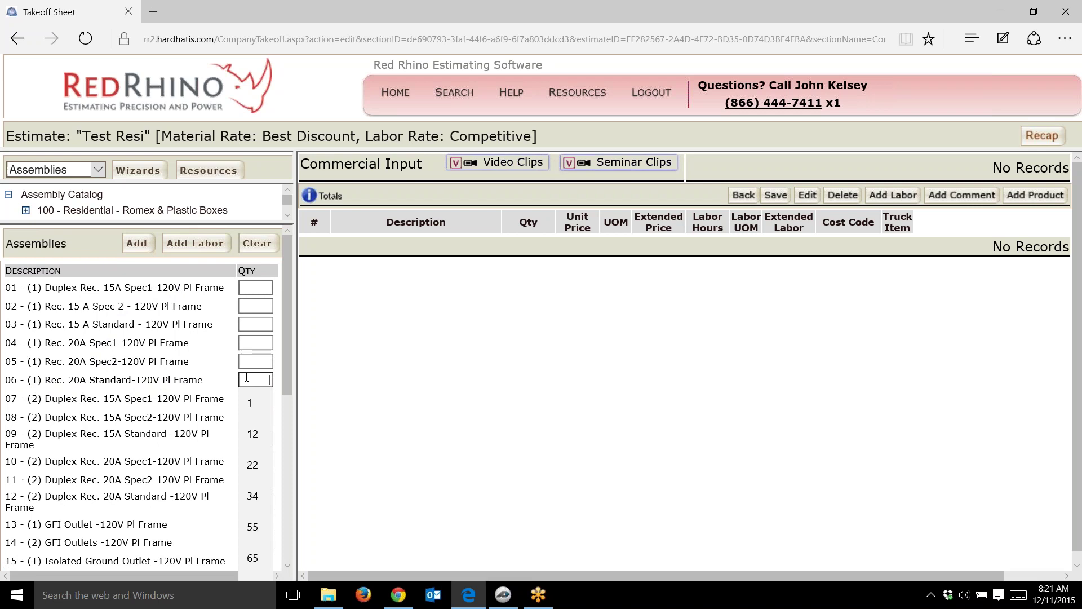
pyautogui.write('0')
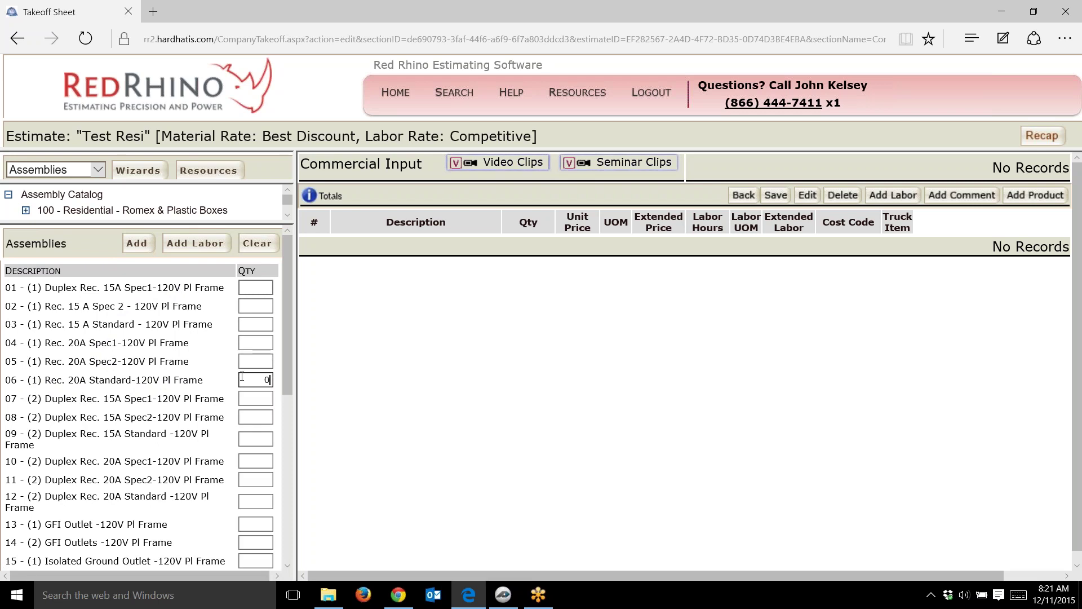
pyautogui.press('BackSpace')
pyautogui.write('9')
pyautogui.click(144, 248)
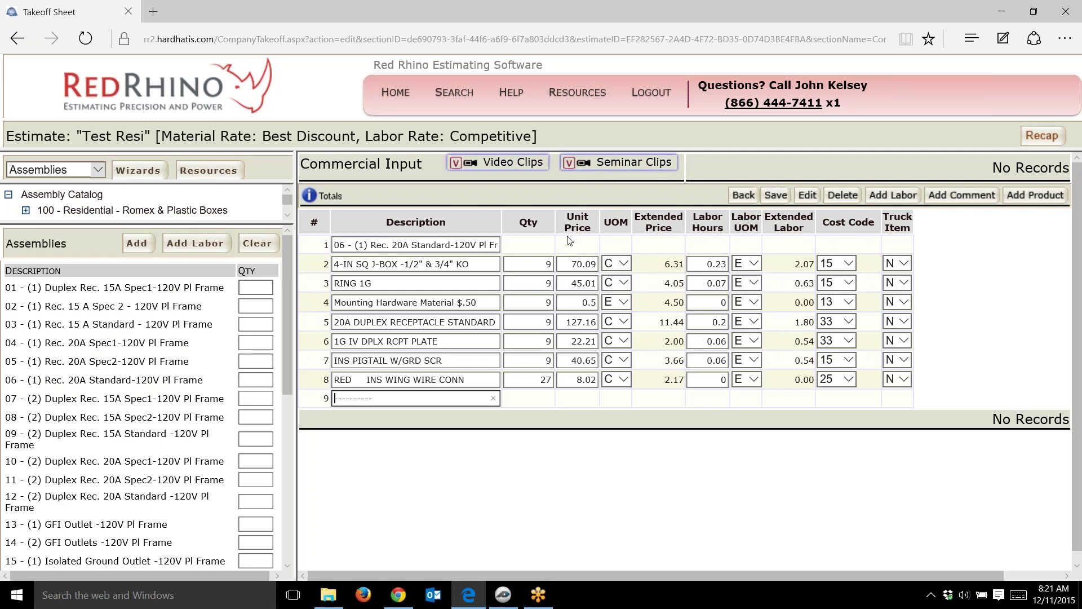
pyautogui.click(770, 196)
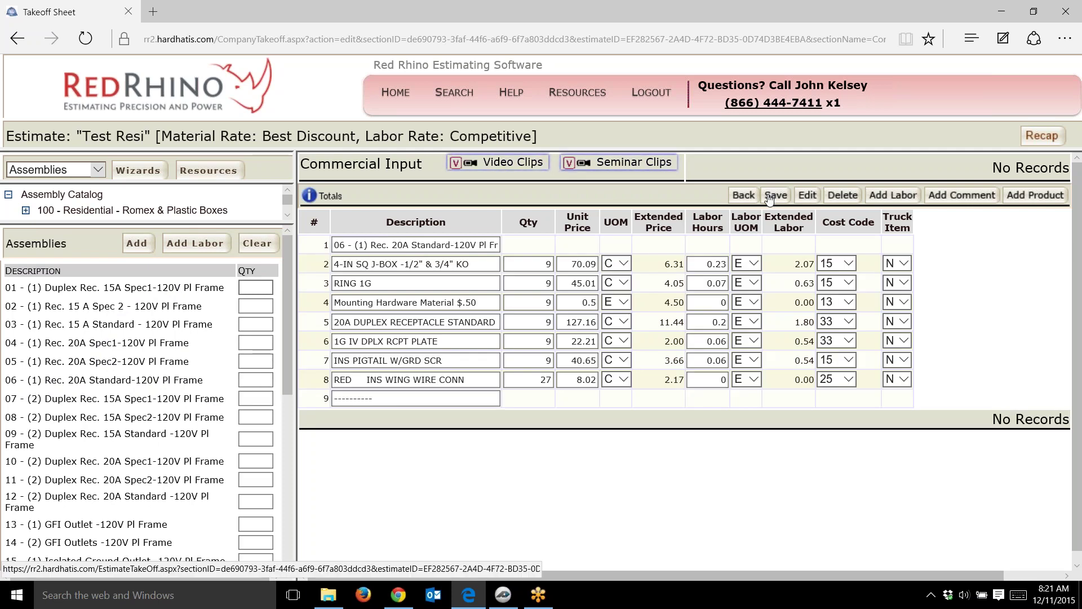
pyautogui.click(399, 244)
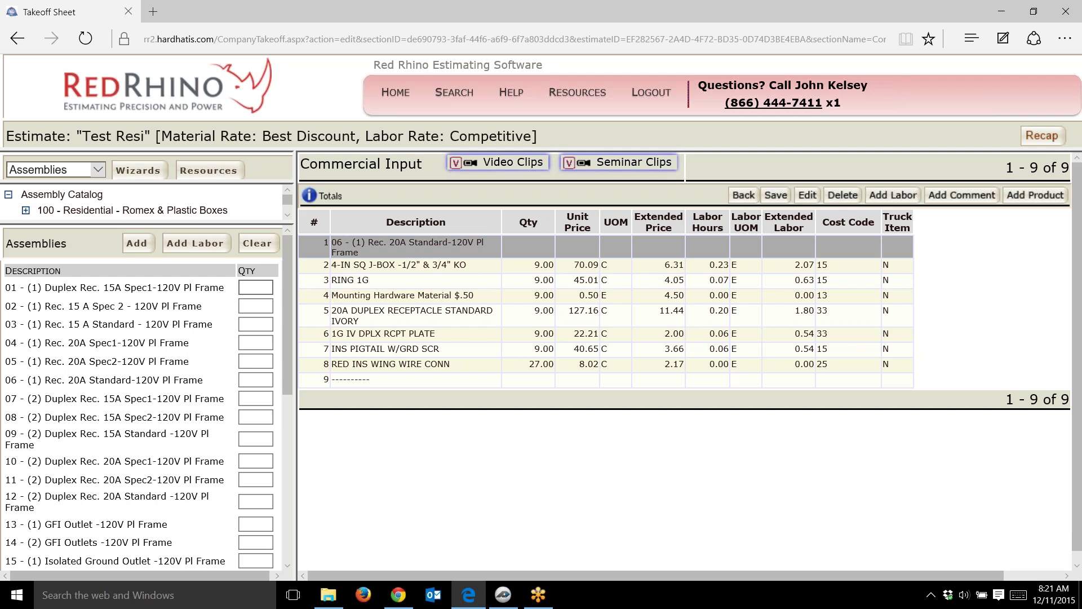
pyautogui.doubleClick(599, 297)
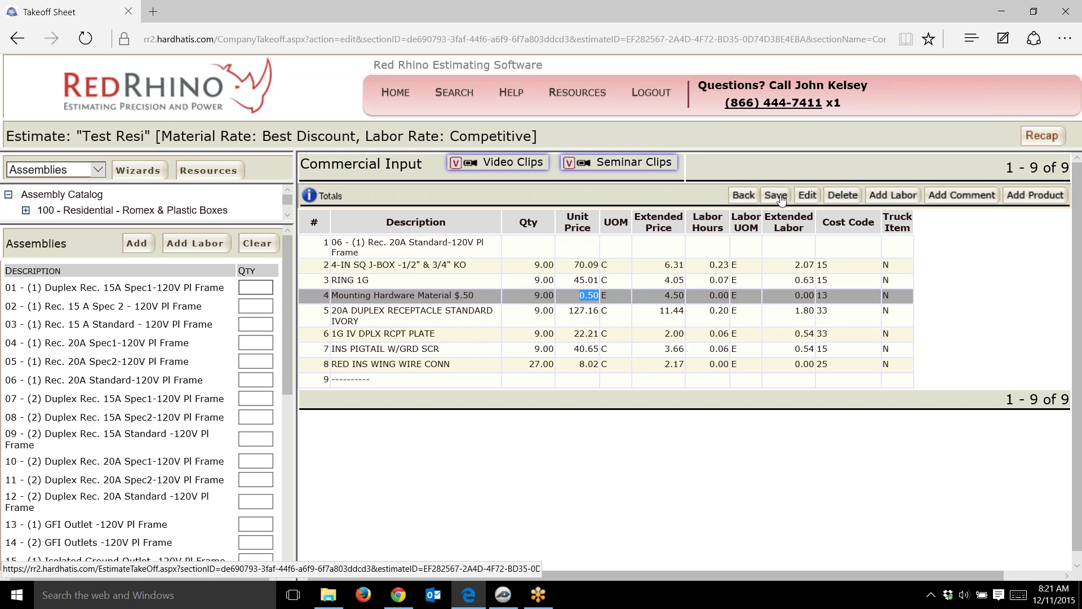
pyautogui.click(778, 196)
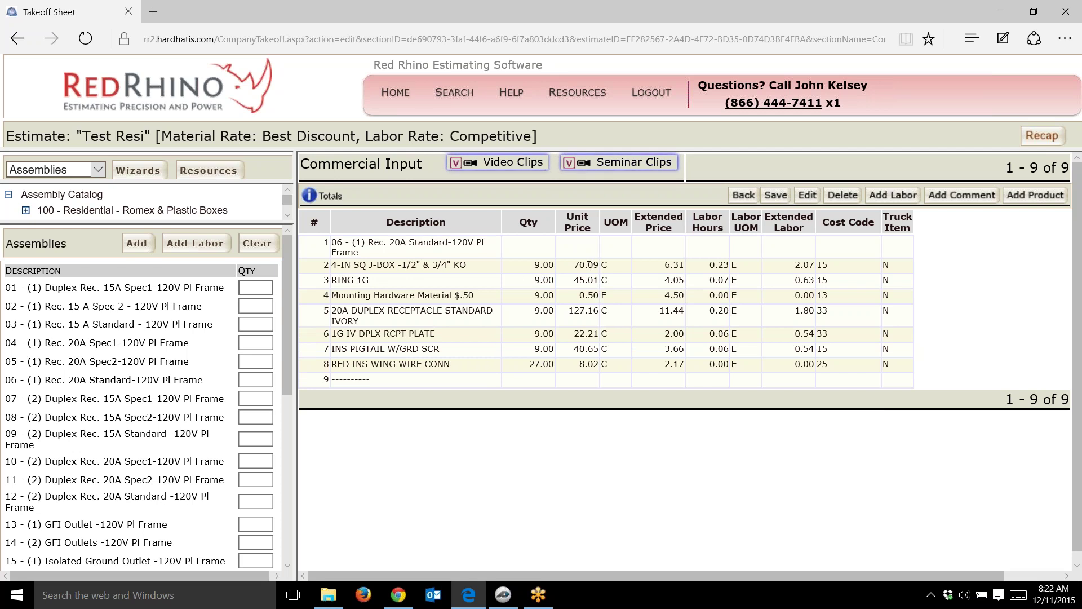
pyautogui.moveTo(598, 265); pyautogui.dragTo(573, 265)
pyautogui.click(683, 265)
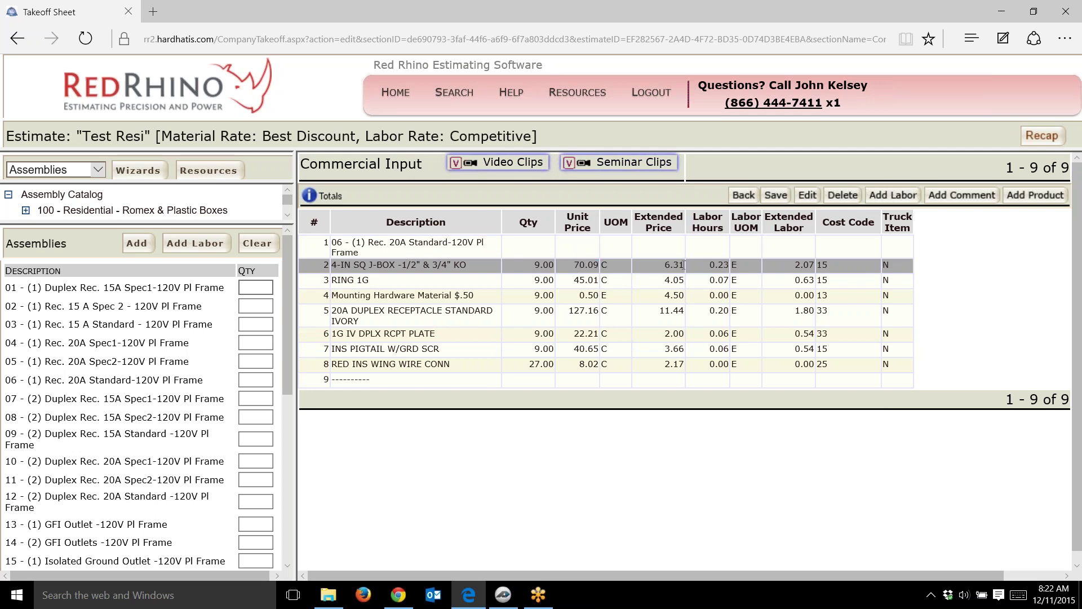
pyautogui.moveTo(681, 265); pyautogui.dragTo(659, 267)
pyautogui.click(776, 195)
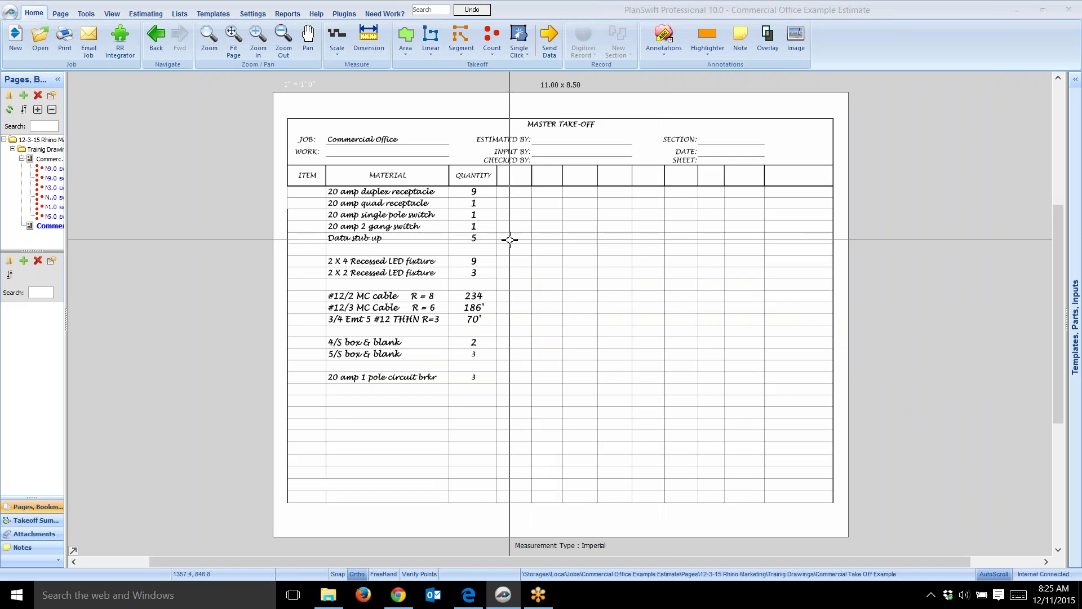
pyautogui.scroll(2, 509, 240)
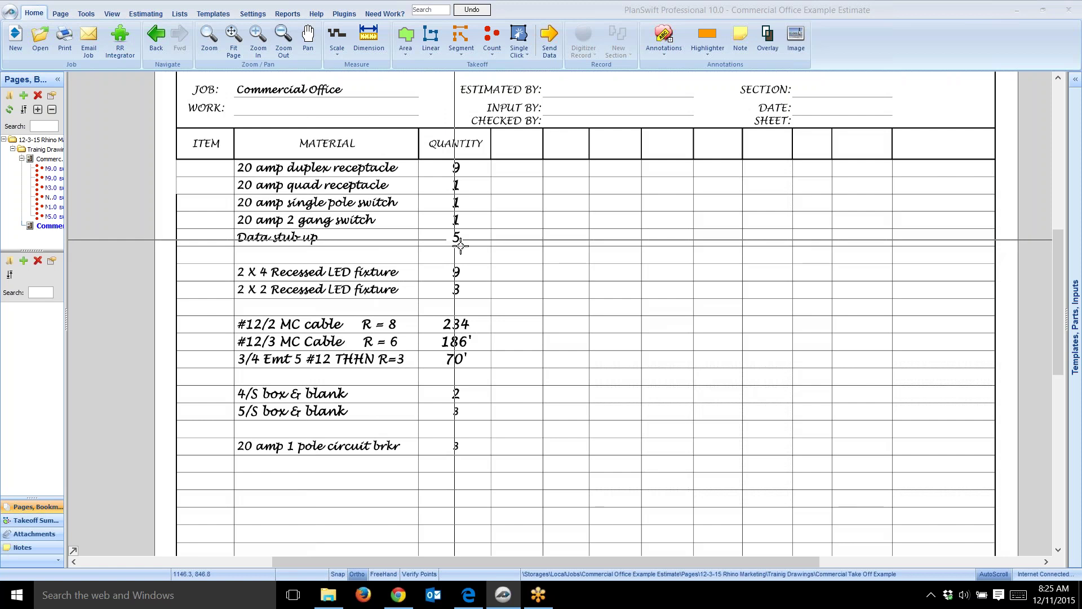
pyautogui.click(469, 595)
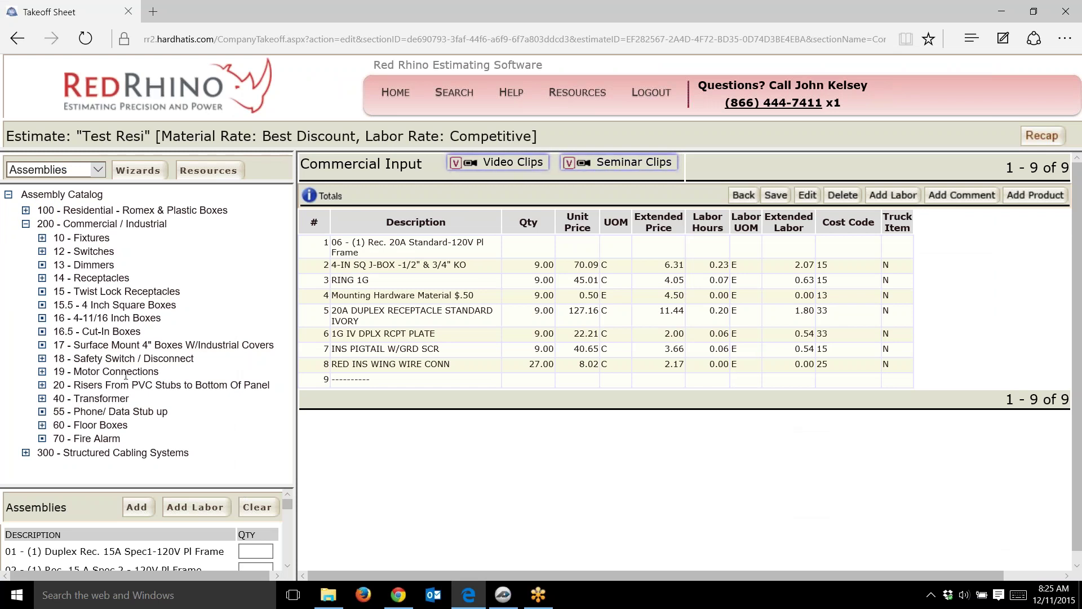
# - Show the 55 - Phone/ Data Stub up assemblies and enter quantity 5 for 55.04
pyautogui.click(123, 412)
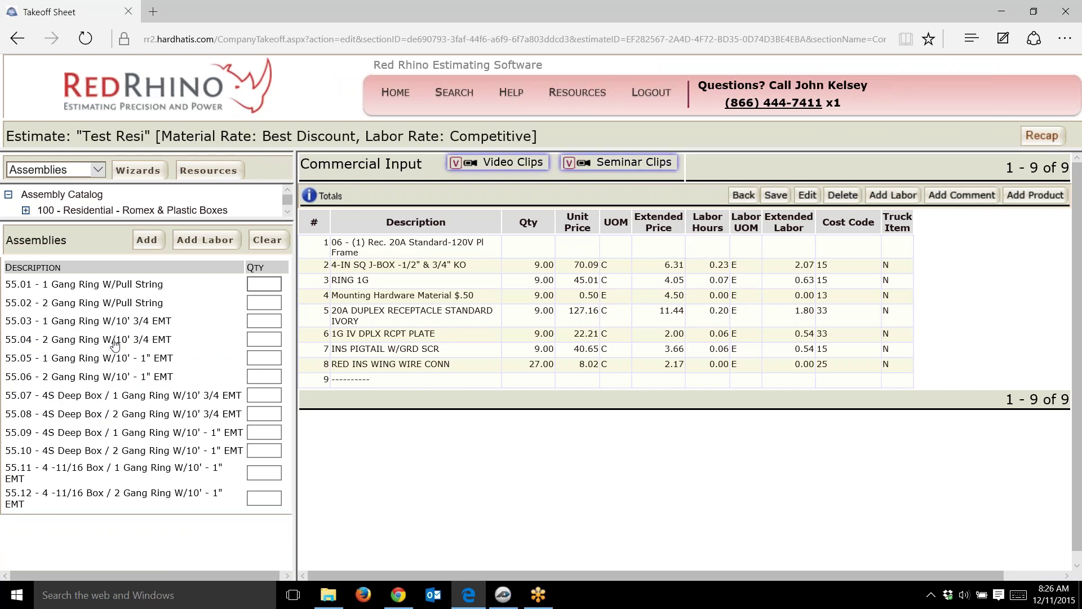
pyautogui.click(261, 340)
pyautogui.write('5')
# - Add the 55.04 - 2 Gang Ring W/10' 3/4 EMT assembly to the Commercial Input grid
pyautogui.click(148, 240)
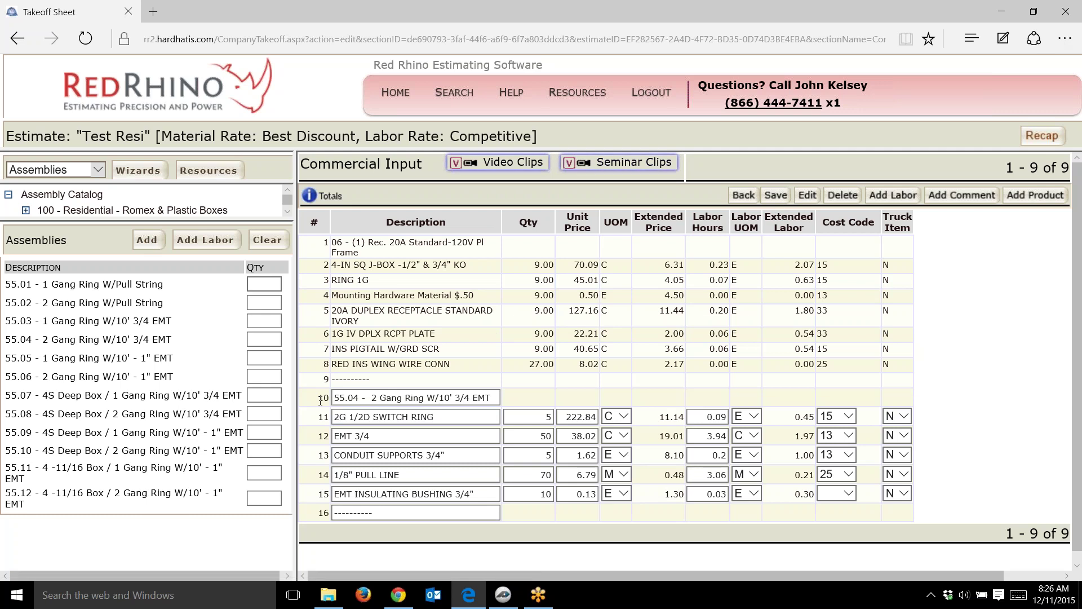
pyautogui.scroll(-1, 349, 391)
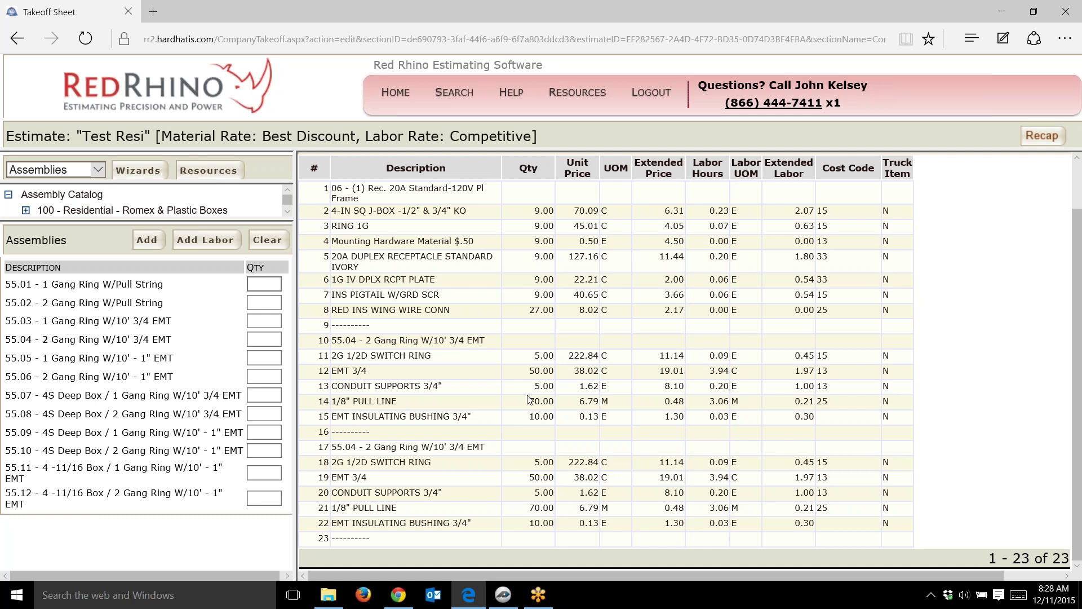
pyautogui.scroll(1, 527, 399)
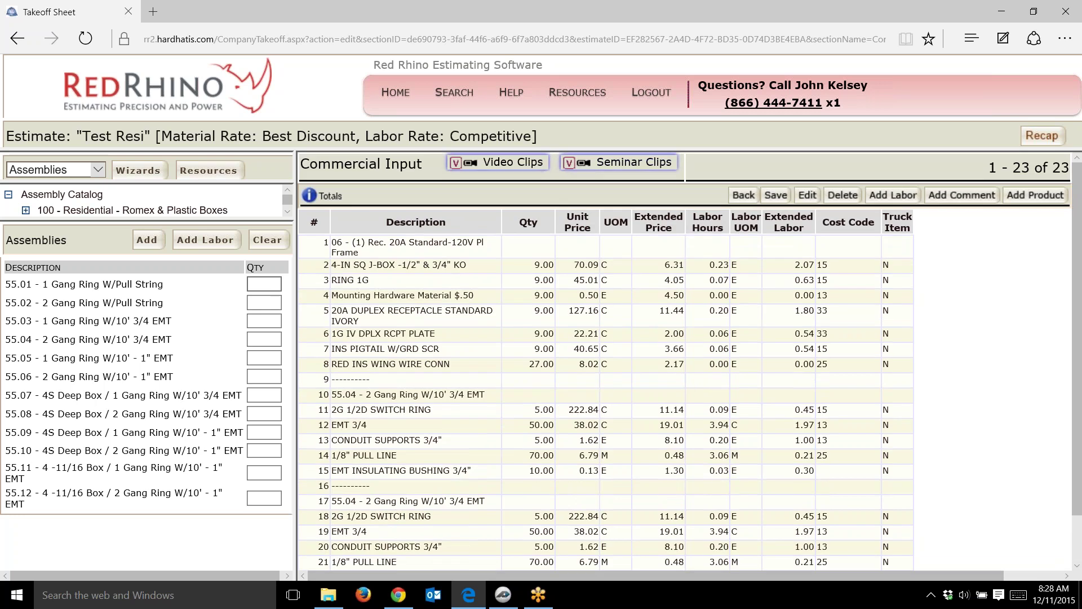
# - Switch to the empty Residential Input section of the Test Resi takeoff
pyautogui.click(528, 164)
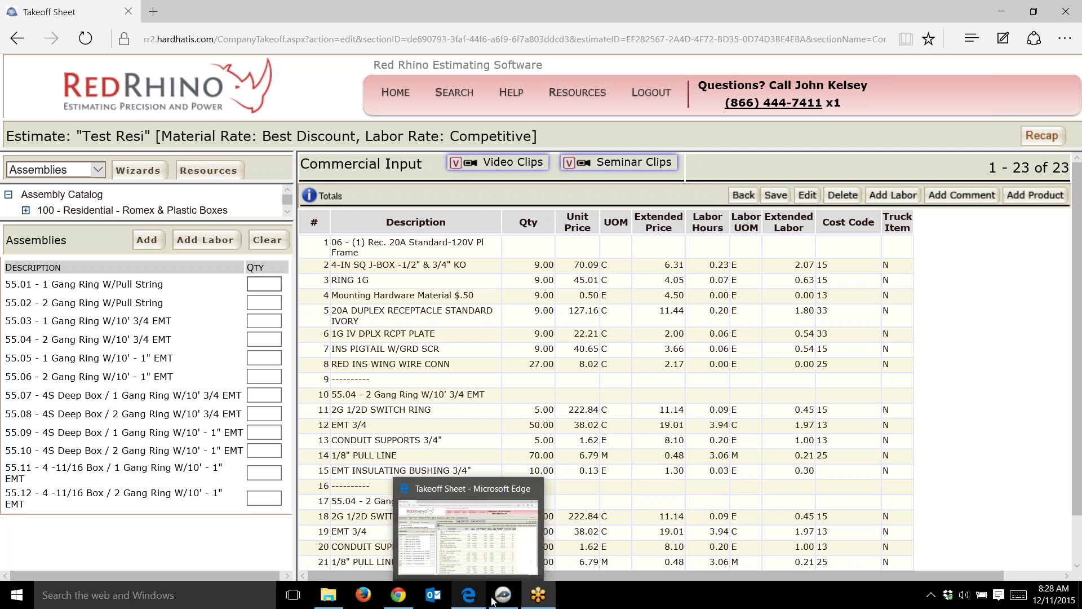
pyautogui.moveTo(538, 601)
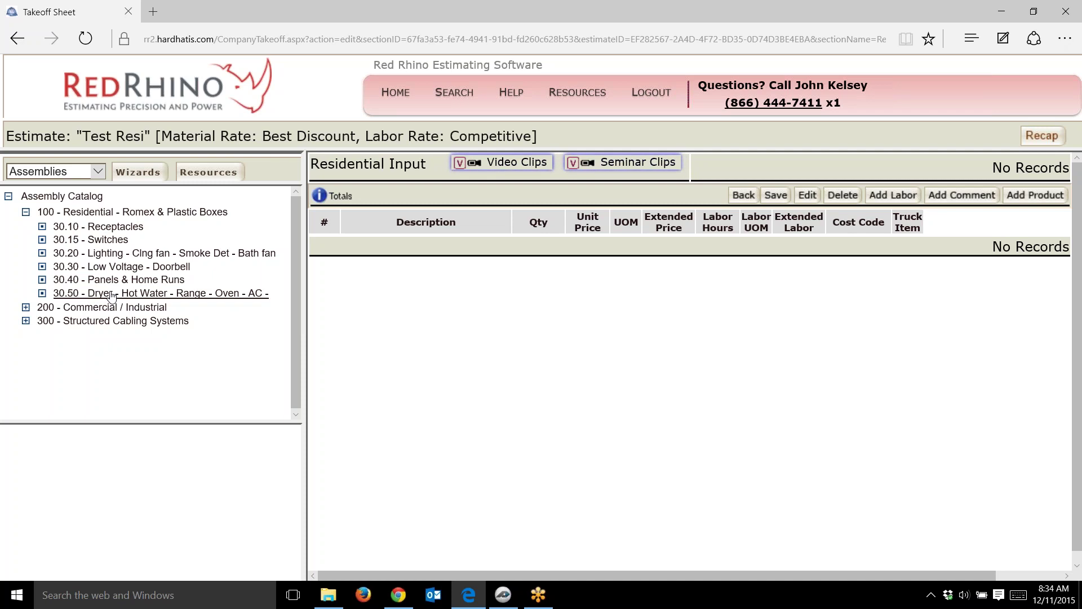
# - Add quantity 1 of the 010 Res 30A Dryer Receptacle assembly to the Residential Input takeoff
pyautogui.click(112, 294)
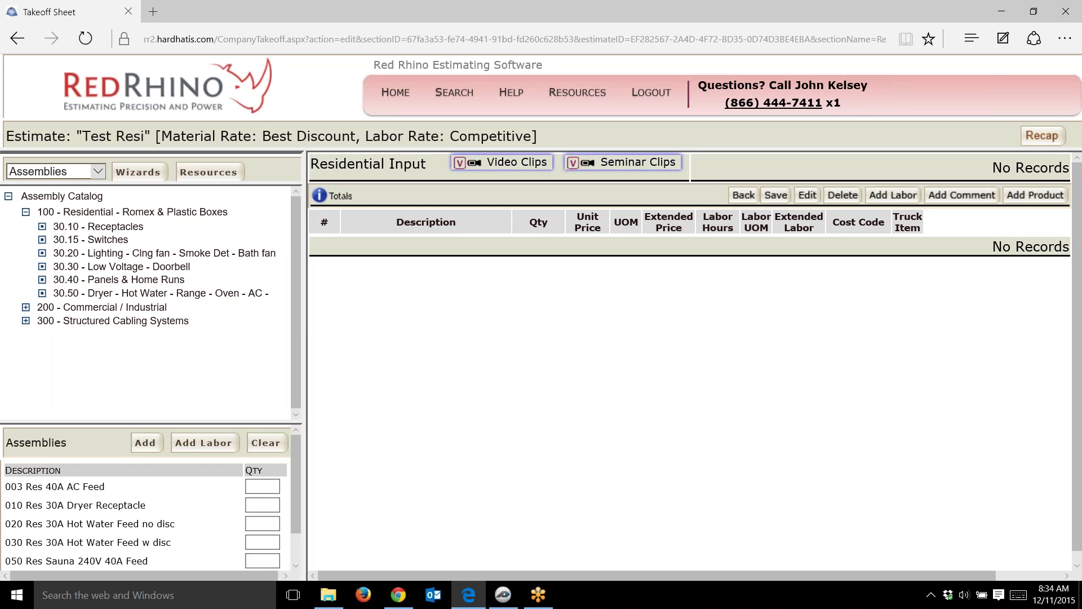
pyautogui.moveTo(296, 465); pyautogui.dragTo(298, 482)
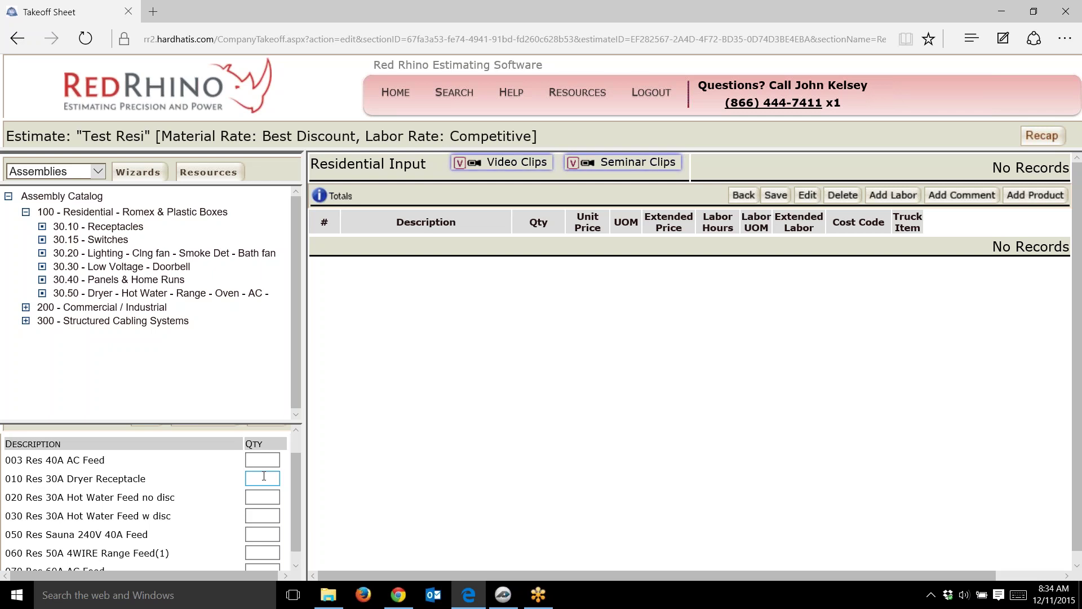
pyautogui.write('1')
pyautogui.scroll(1, 294, 485)
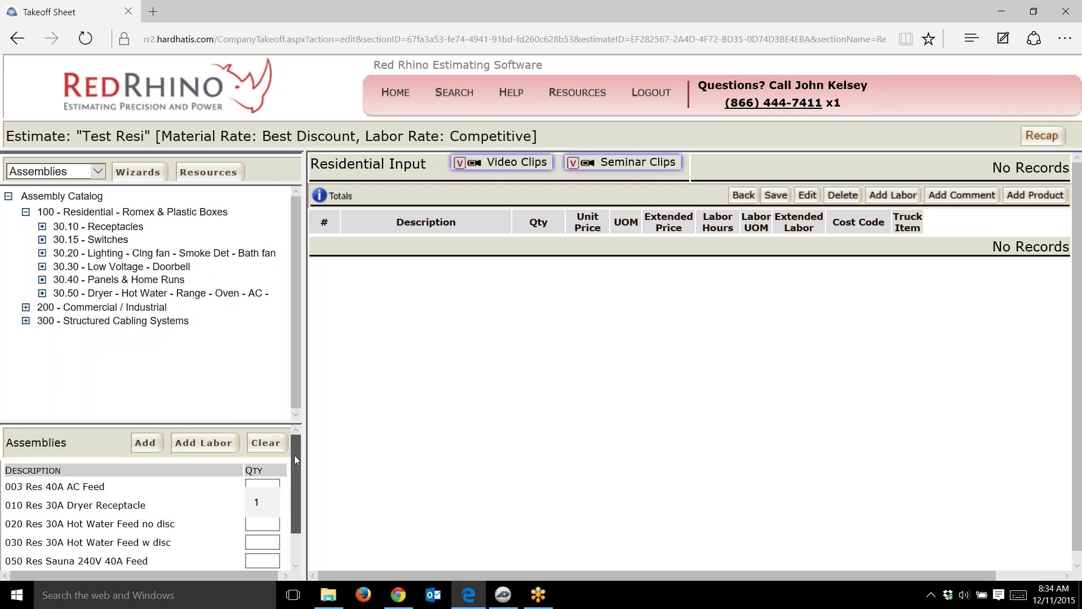
pyautogui.click(145, 443)
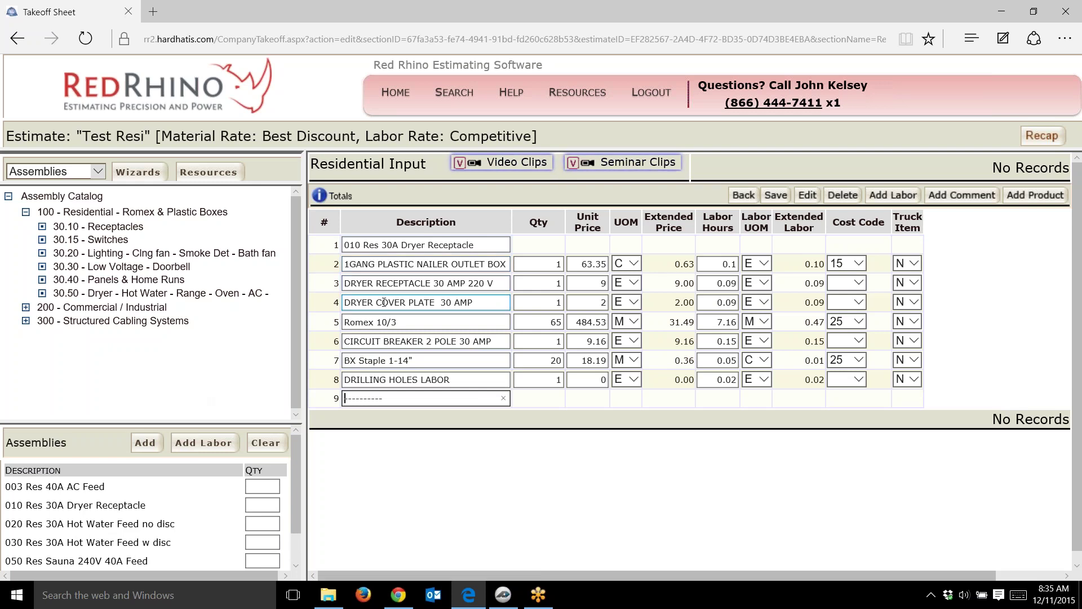
# - Change the Romex 10/3 quantity from 65 to 95 and save the takeoff
pyautogui.doubleClick(544, 326)
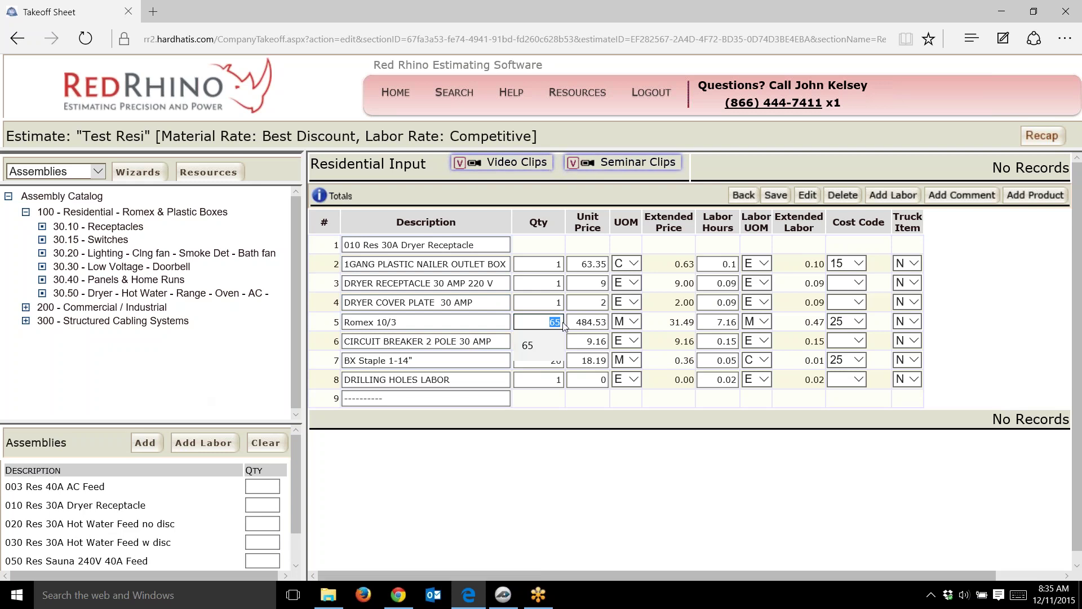
pyautogui.click(417, 325)
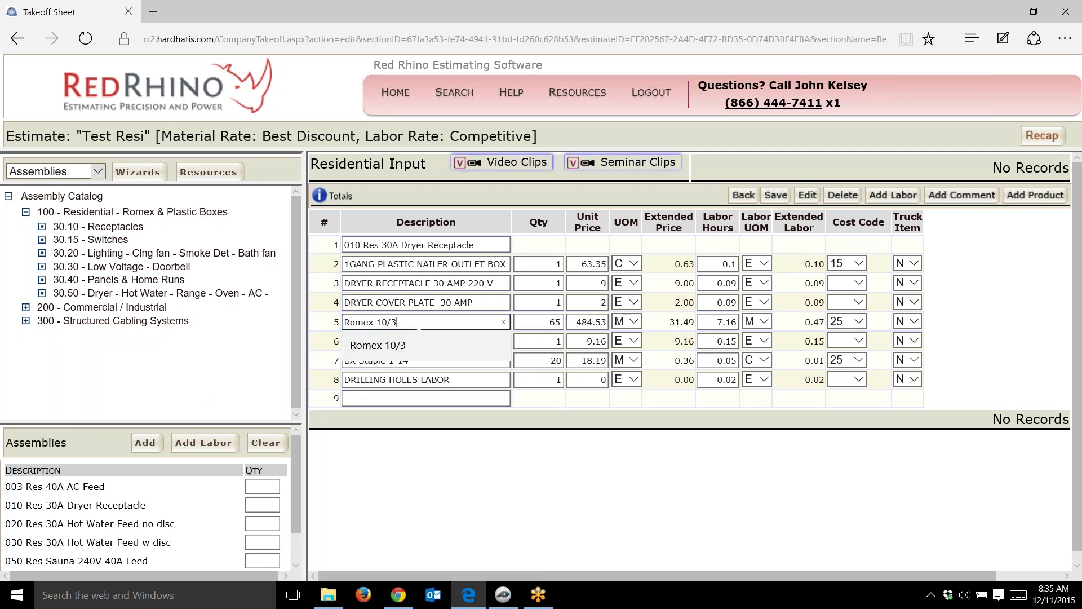
pyautogui.doubleClick(544, 320)
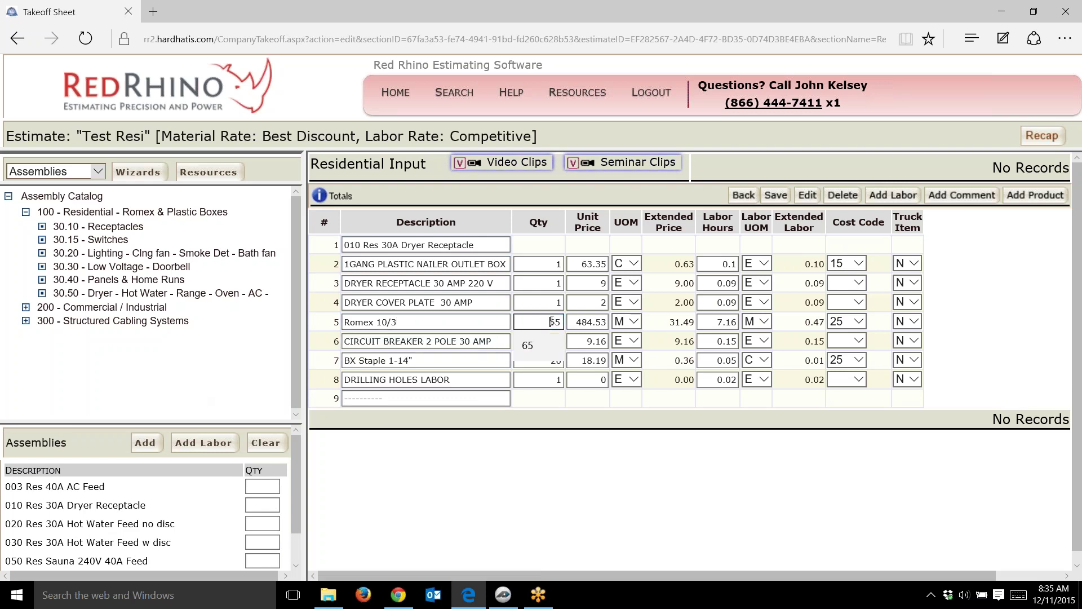
pyautogui.write('95')
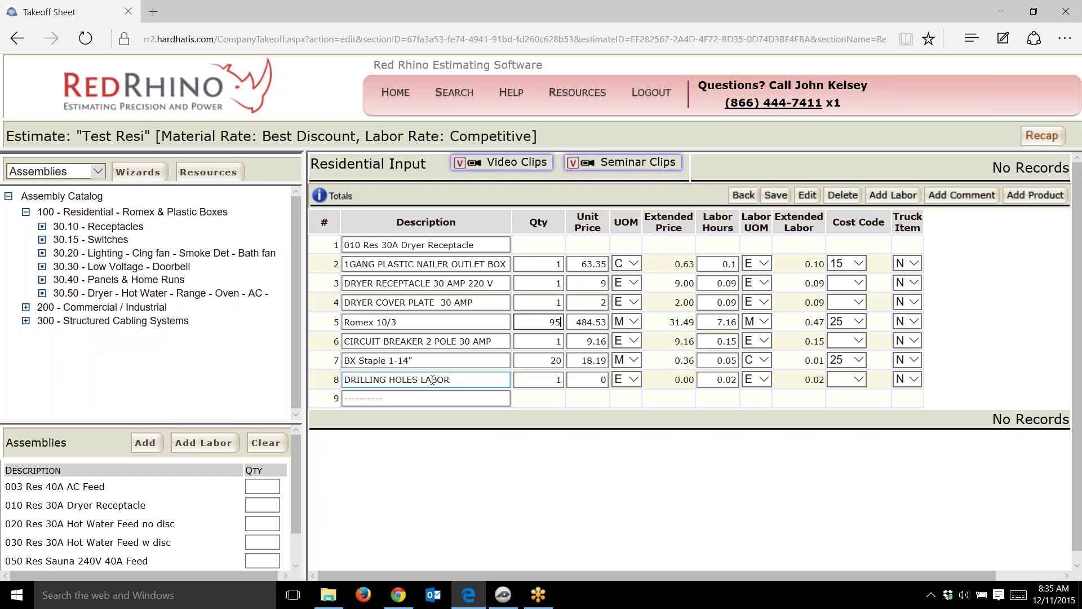
pyautogui.click(778, 197)
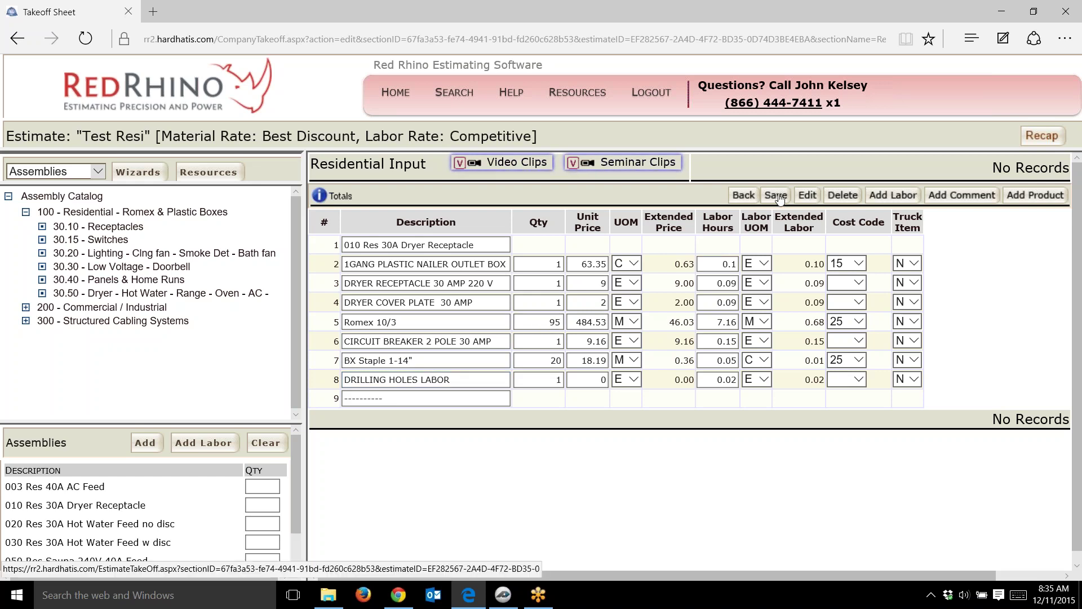